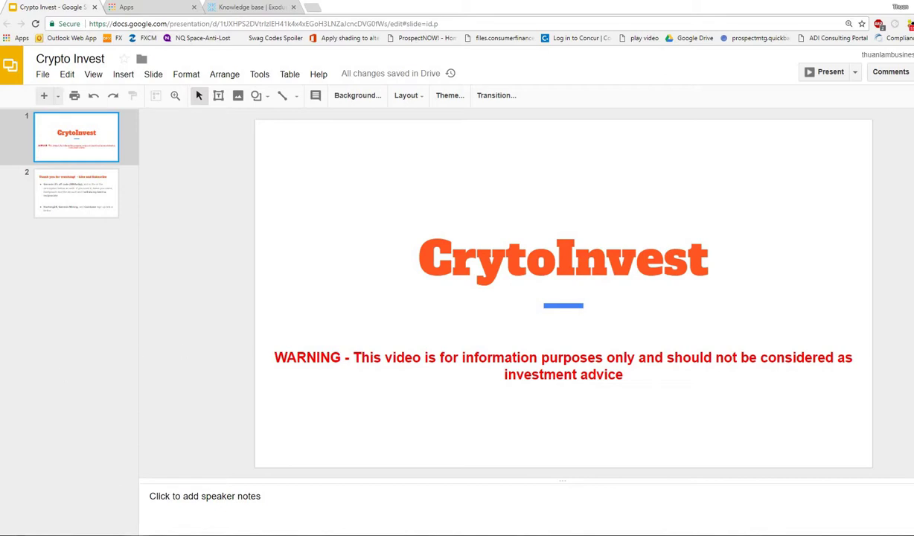
- Move the Exodus window over the Crypto Invest slides and show its $439.79 Portfolio page
left_click_drag(0, 164, 279, 163)
left_click(118, 229)
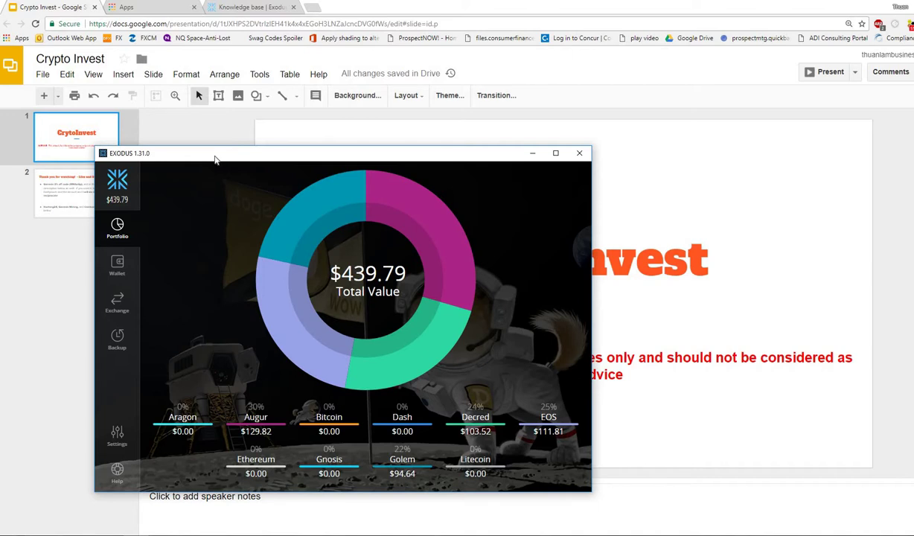
- Open the knowledge base article 'How do I claim Bitcoin Cash?' and highlight its heading
left_click_drag(215, 158, 280, 126)
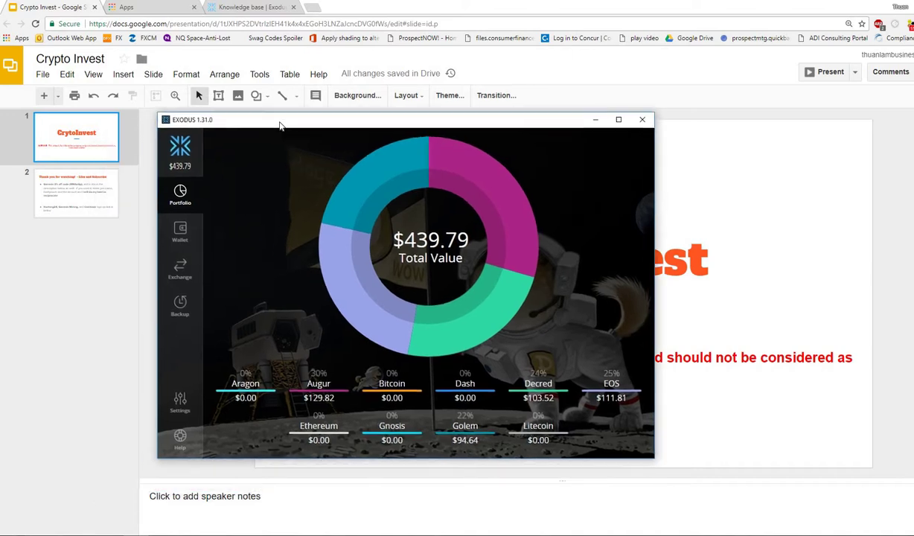
left_click(229, 13)
scroll(249, 126, "up", 5)
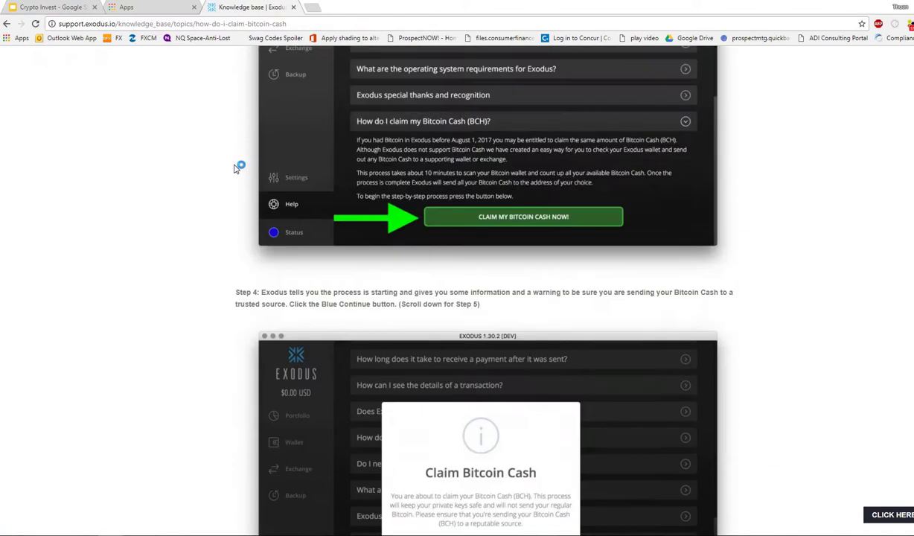
scroll(236, 167, "up", 15)
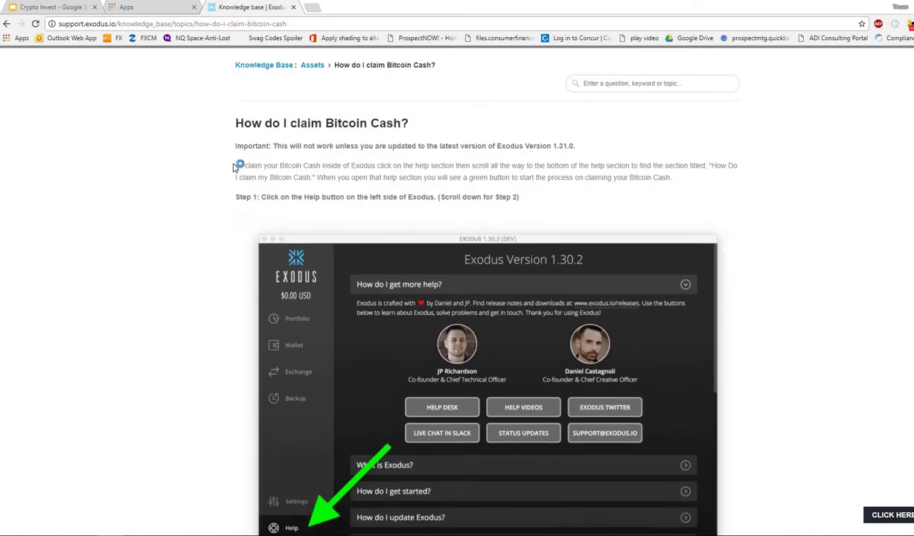
scroll(235, 168, "up", 1)
left_click_drag(235, 166, 422, 175)
scroll(414, 178, "down", 3)
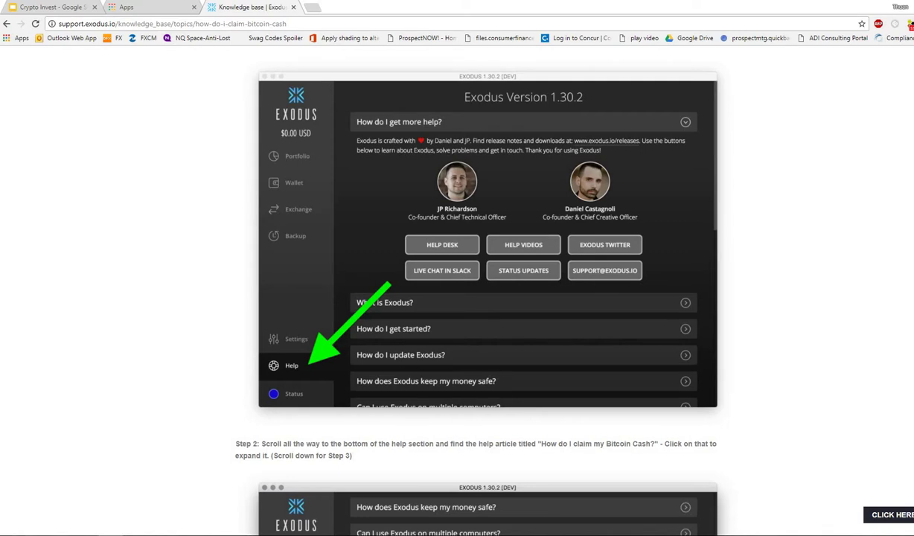
- Highlight the required Exodus version 1.31.0 in the article's Important note
key("alt+Tab")
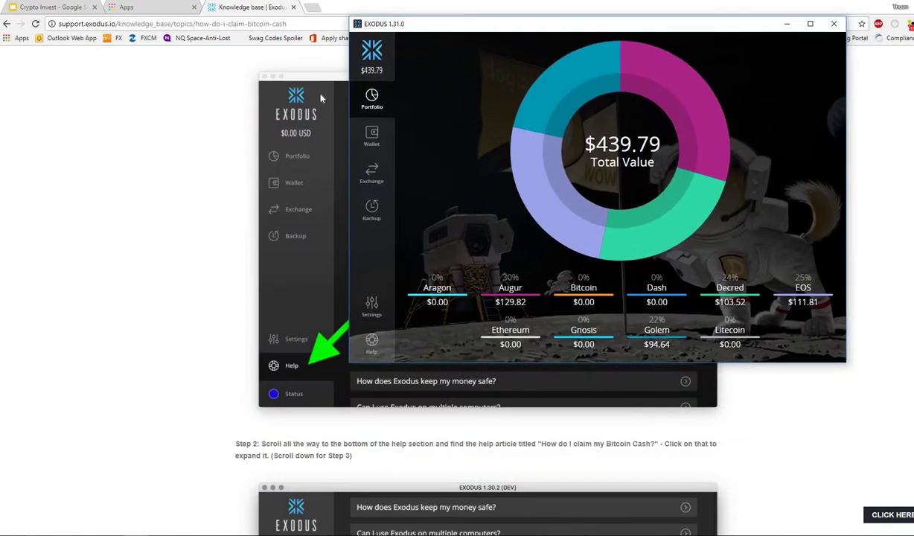
scroll(156, 119, "up", 3)
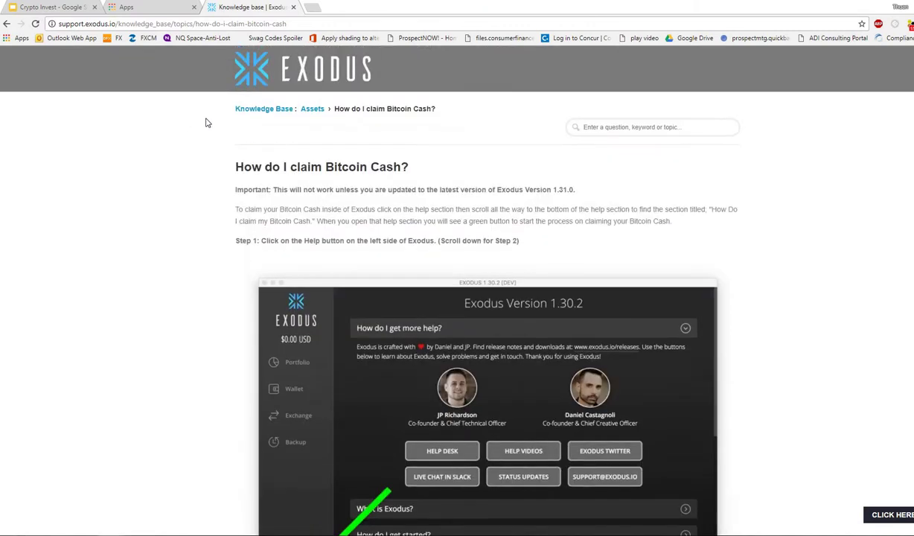
double_click(559, 189)
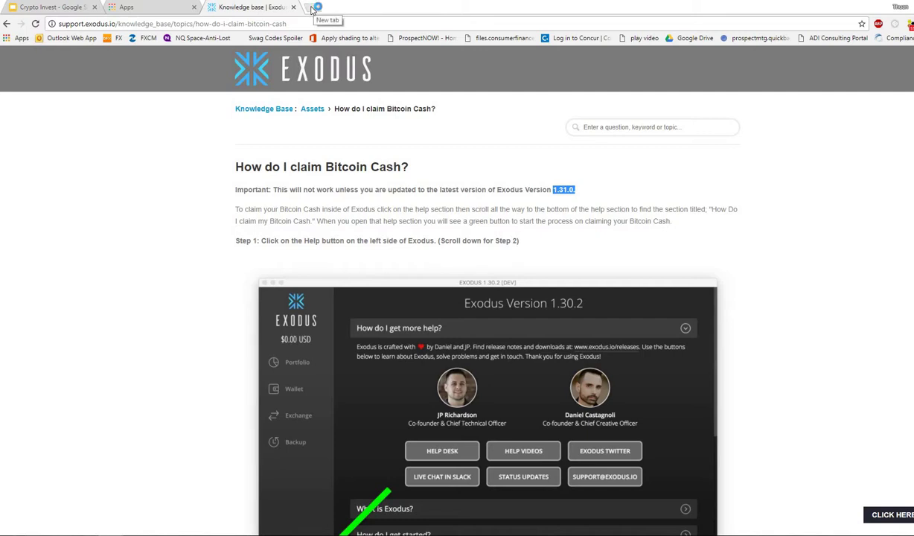
- Search Google for 'exodus' in a new tab and open the official exodus.io site
left_click(314, 7)
type("exodus")
key("Delete")
key("Return")
scroll(163, 378, "down", 1)
left_click(160, 364)
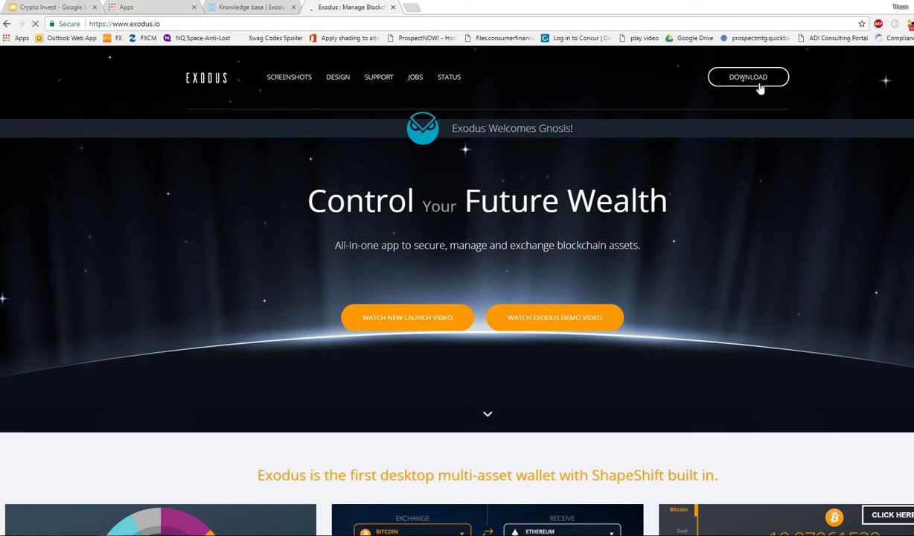
- Download the Windows (64-bit) installer and point out the latest release number, 1.31.1
left_click(759, 83)
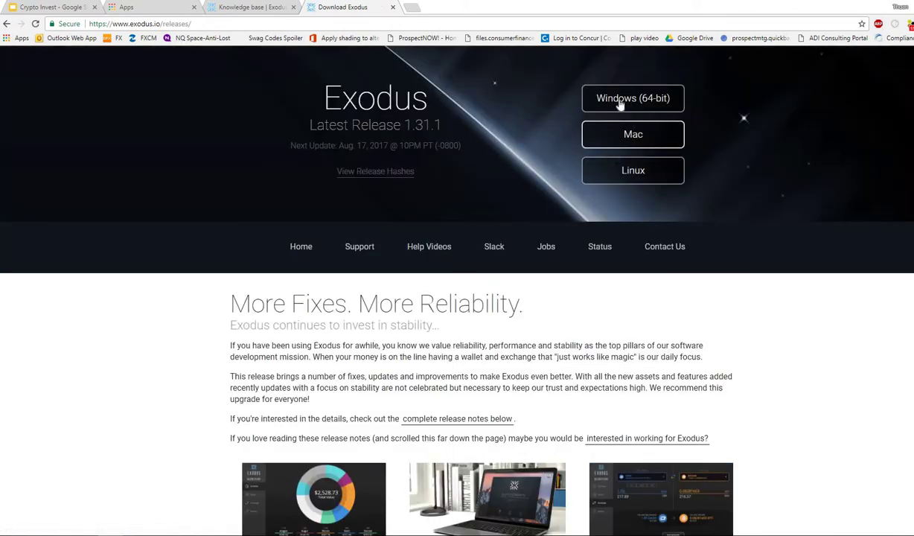
left_click(645, 105)
right_click(62, 519)
key("Escape")
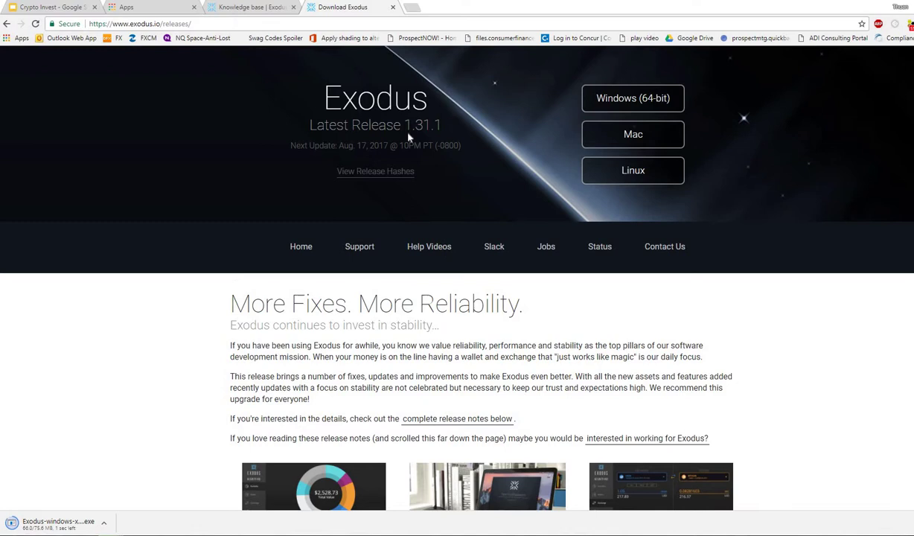
left_click_drag(403, 125, 431, 126)
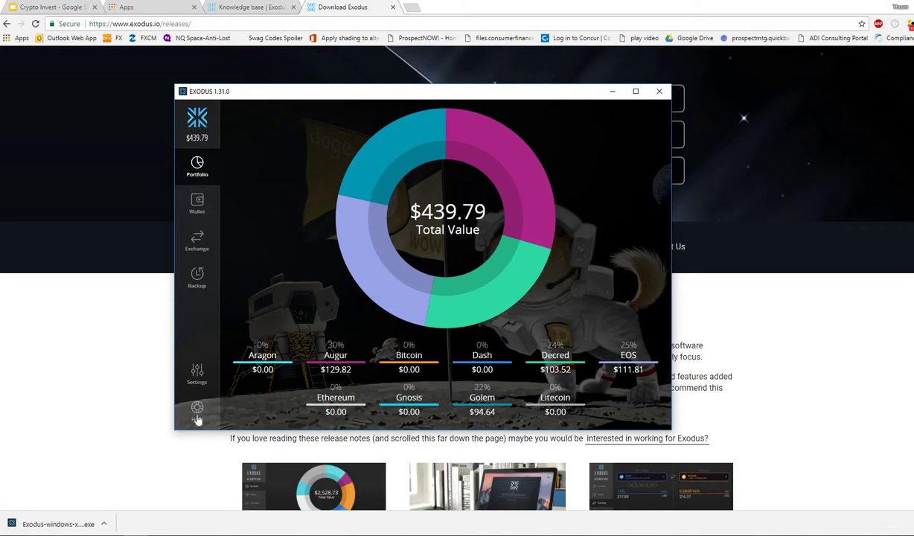
- Go to the Exodus Help section and move the wallet window toward the upper left
left_click(197, 370)
left_click(246, 8)
scroll(326, 206, "down", 3)
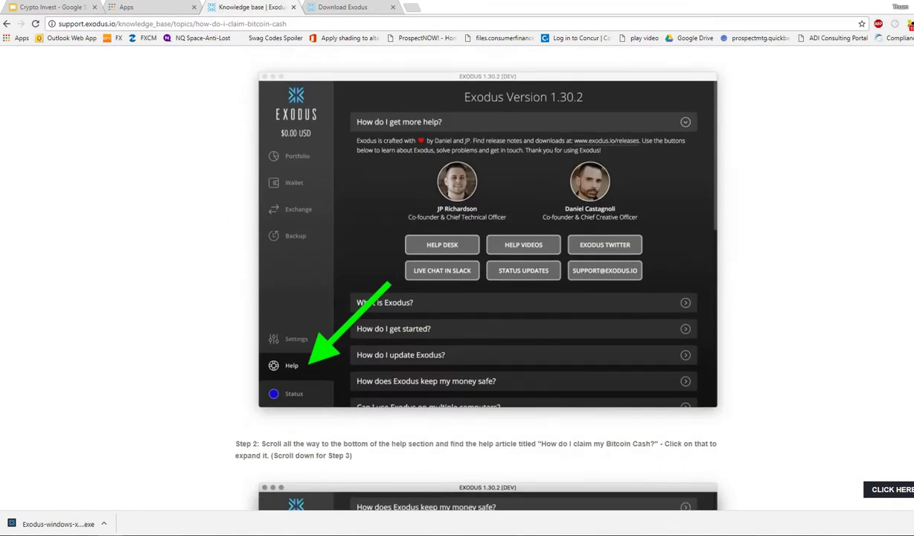
key("alt+Tab")
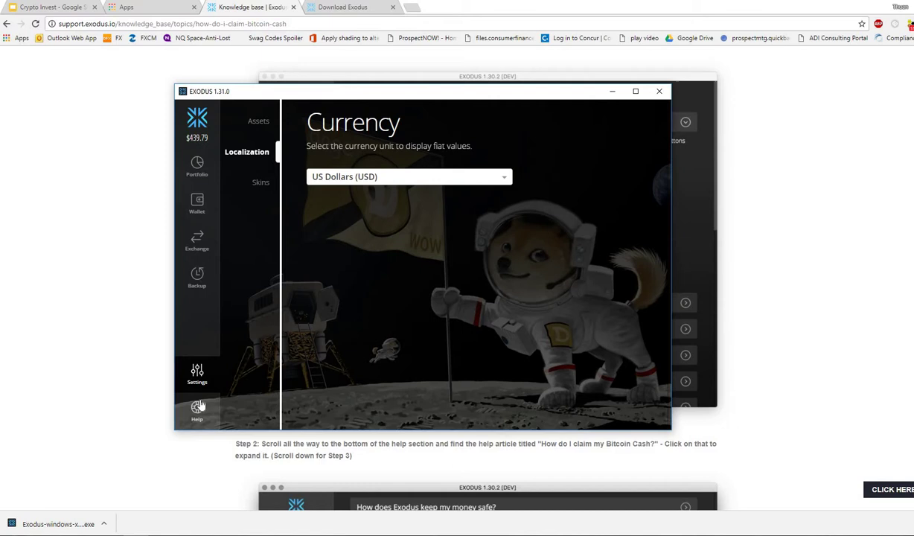
left_click(198, 410)
left_click_drag(421, 90, 338, 23)
- Scroll the help article and the Exodus help list down to the Bitcoin Cash (BCH) question
left_click(733, 332)
scroll(733, 332, "down", 5)
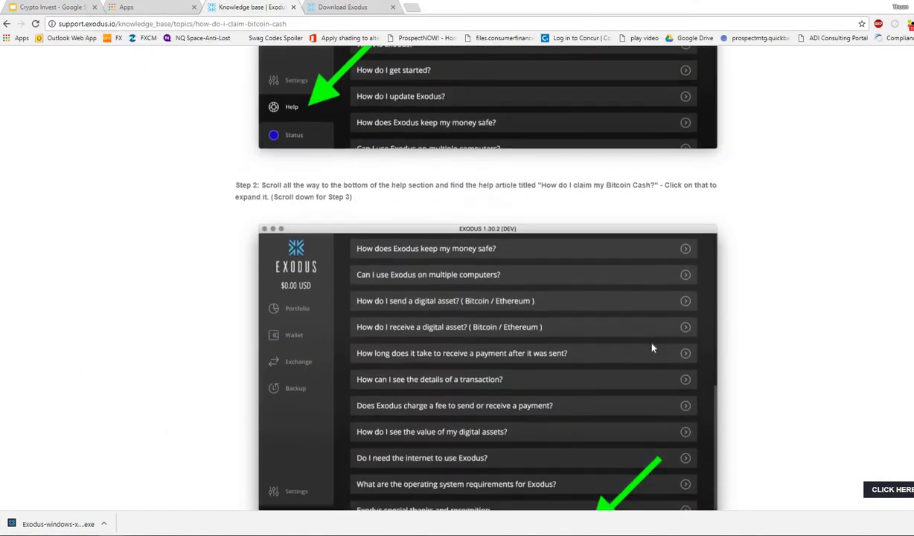
scroll(603, 364, "down", 1)
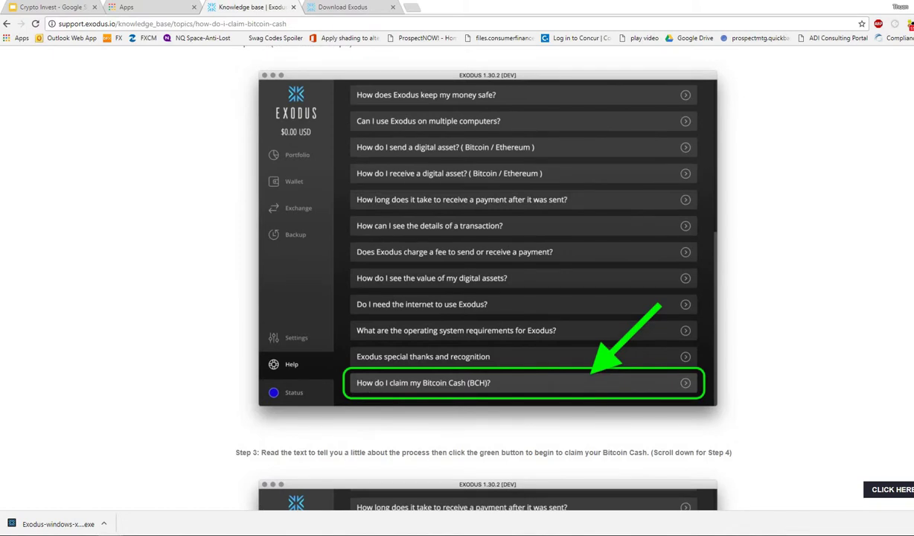
key("alt+Tab")
scroll(195, 246, "down", 3)
scroll(195, 246, "down", 3)
- Expand the BCH answer, start the claim, and highlight the warning's opening sentence
left_click(204, 329)
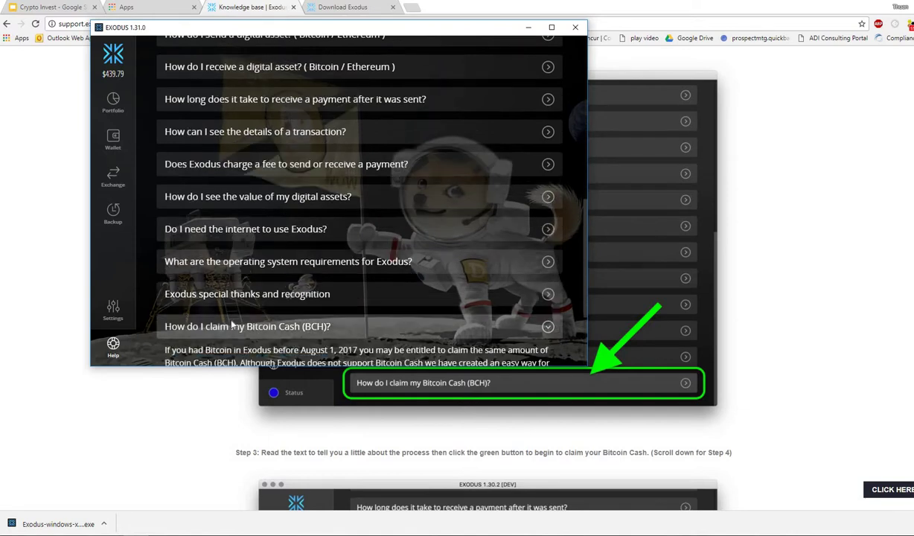
scroll(232, 325, "down", 2)
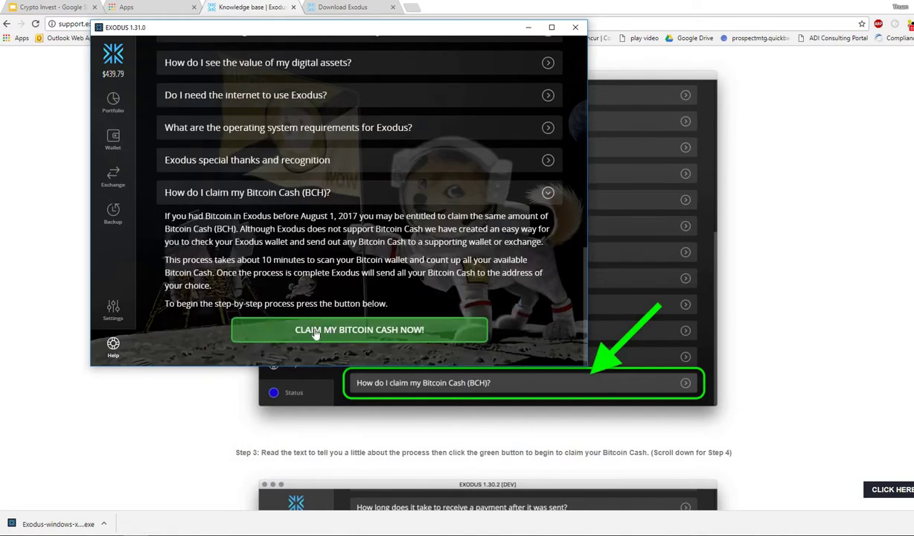
left_click(408, 330)
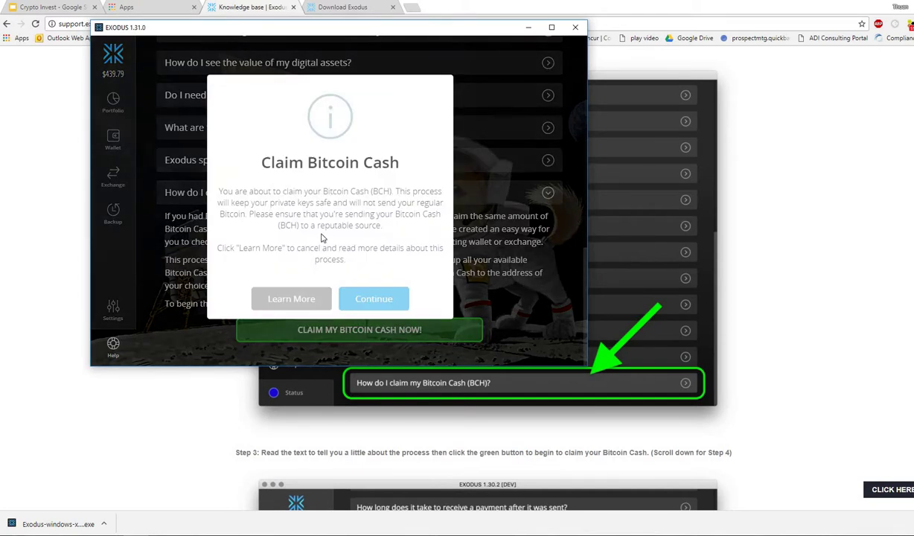
left_click_drag(222, 192, 347, 191)
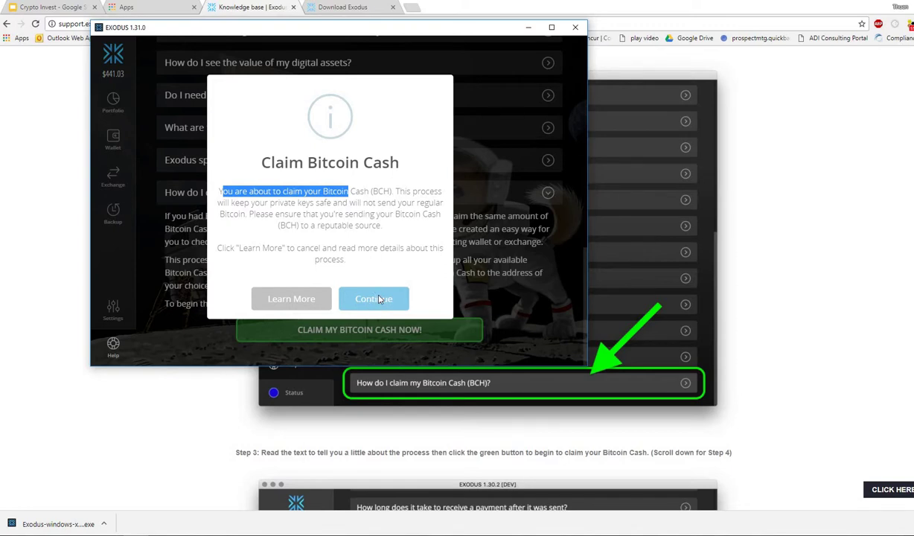
- Accept the claim warning and launch Ledger Wallet Bitcoin from Chrome's Apps page
left_click(378, 299)
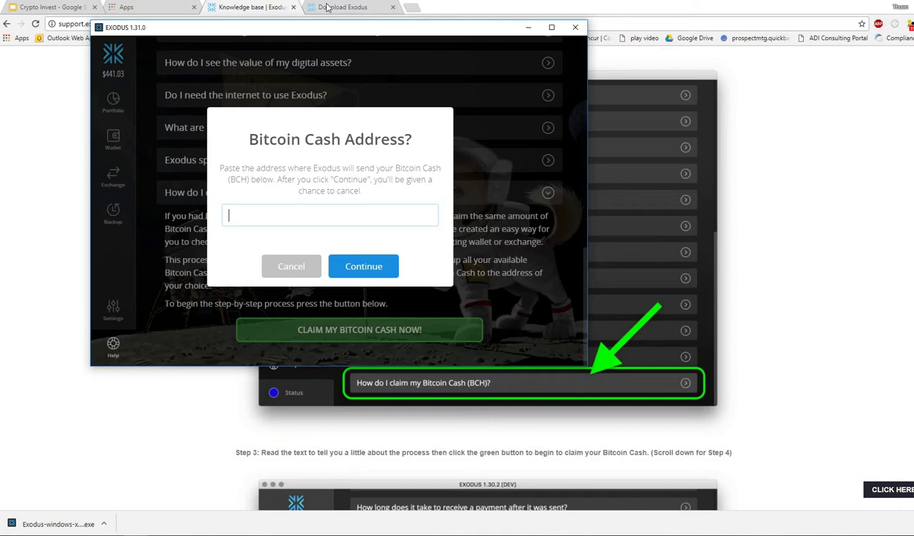
left_click(141, 8)
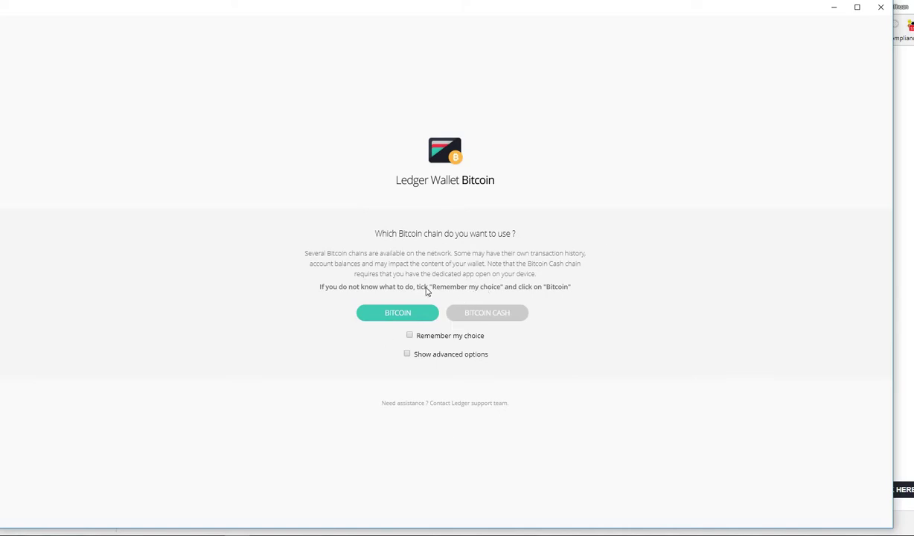
- Choose the Bitcoin Cash chain in Ledger Wallet, then return to Exodus's address prompt
left_click(485, 315)
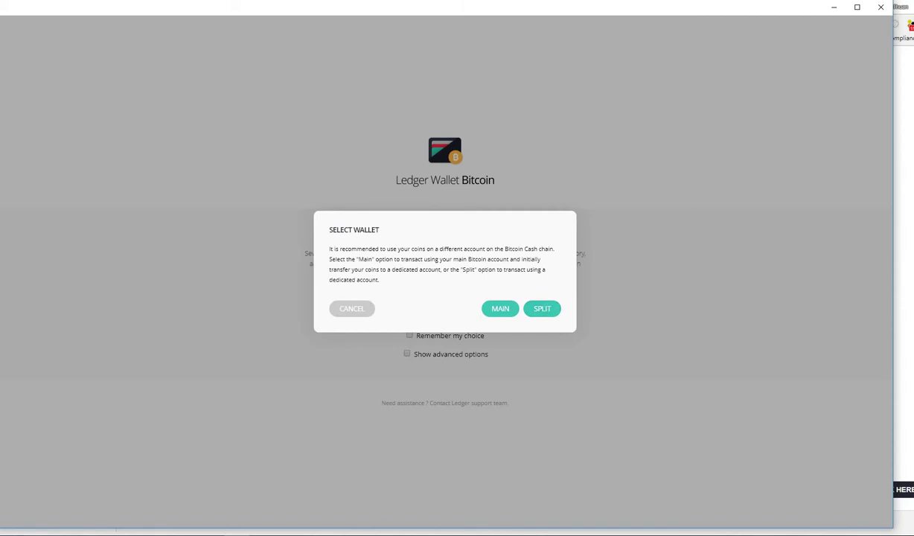
key("alt+Tab")
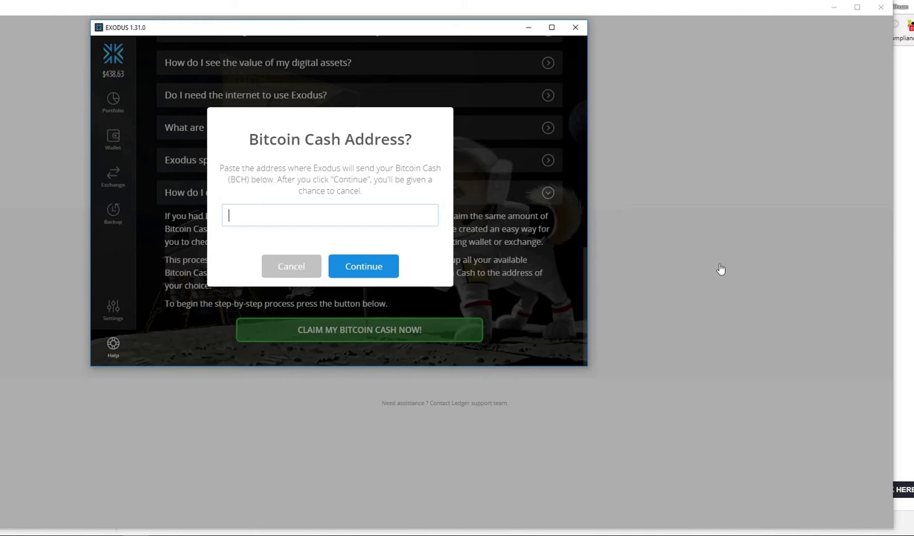
- Switch to Ledger Wallet Bitcoin's Select Wallet dialog offering Main or Split accounts
key("alt+Tab")
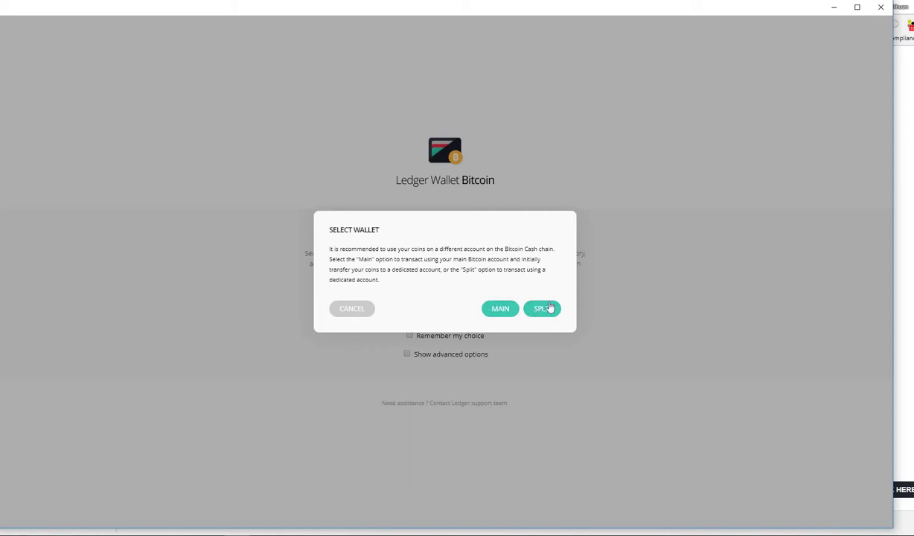
- Open the Split Bitcoin Cash account and select its receiving address in the Receive dialog
left_click(543, 309)
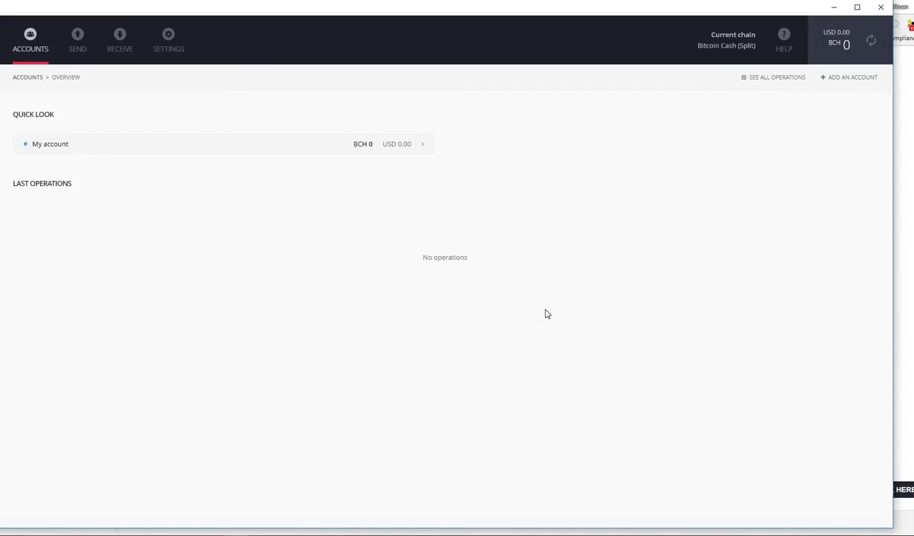
left_click(120, 38)
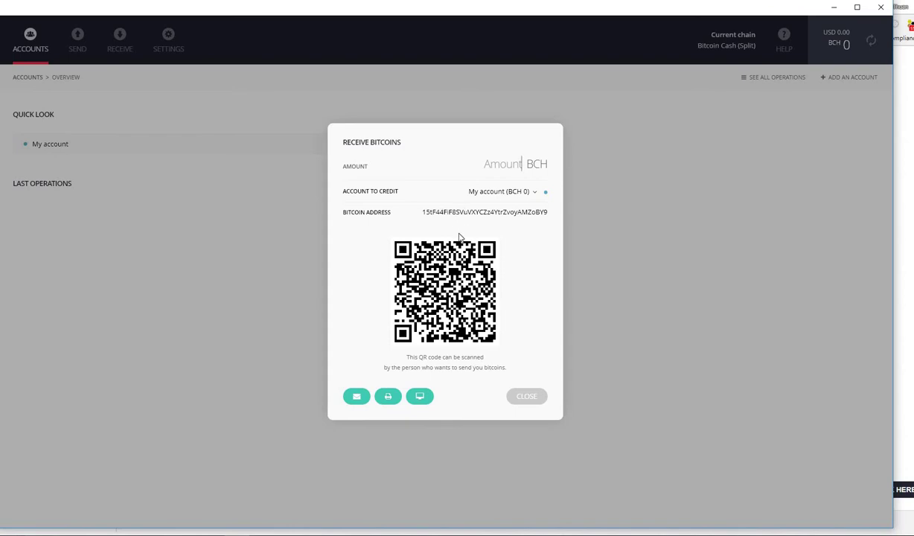
double_click(436, 211)
key("ctrl+c")
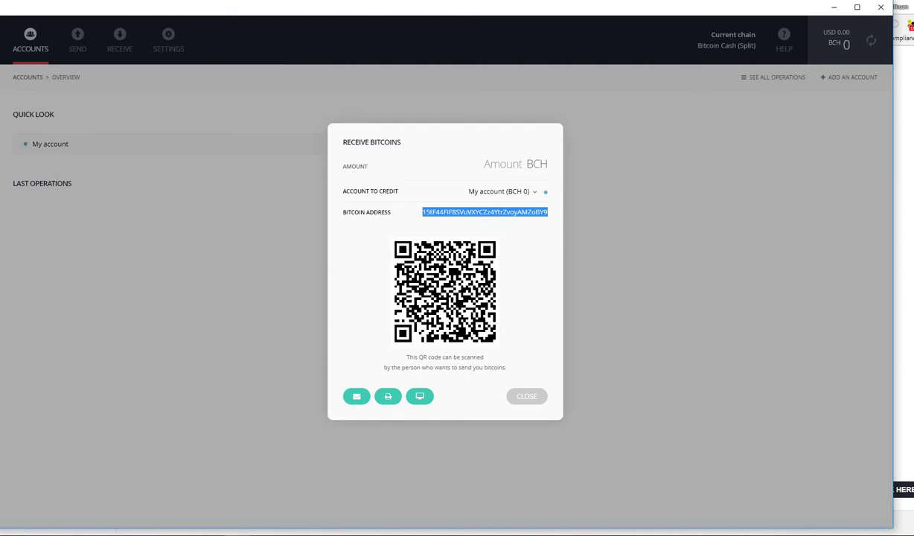
- Copy the Ledger receiving address, paste it into Exodus's Bitcoin Cash Address field, and continue
key("alt+Tab")
key("ctrl+v")
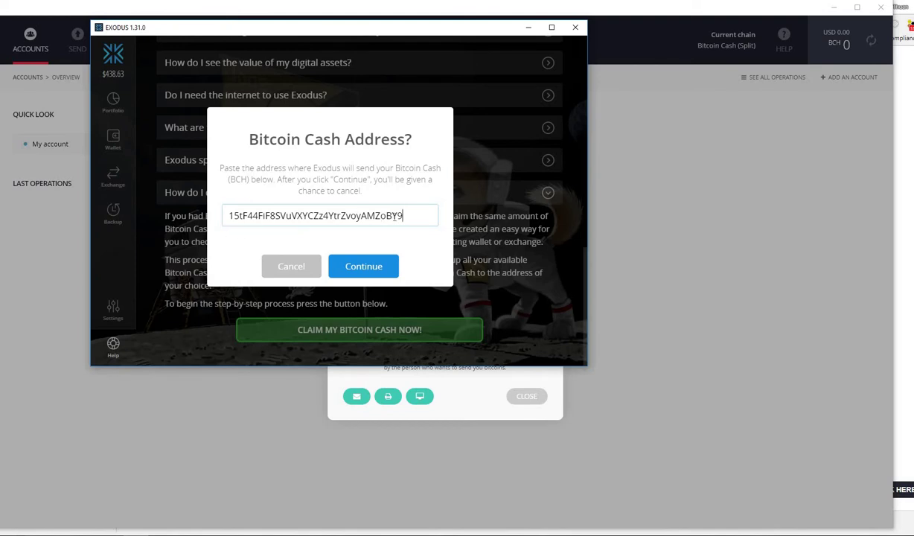
right_click(711, 36)
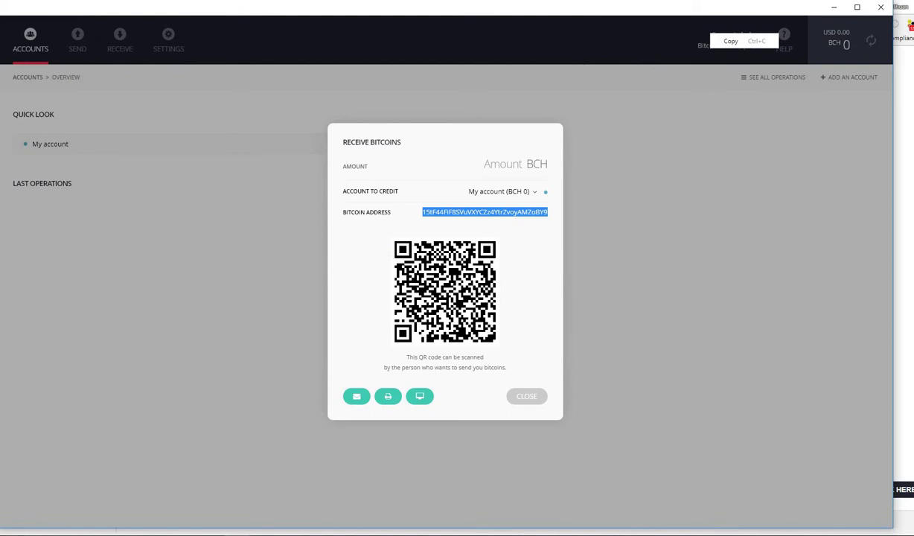
left_click(731, 41)
key("alt+Tab")
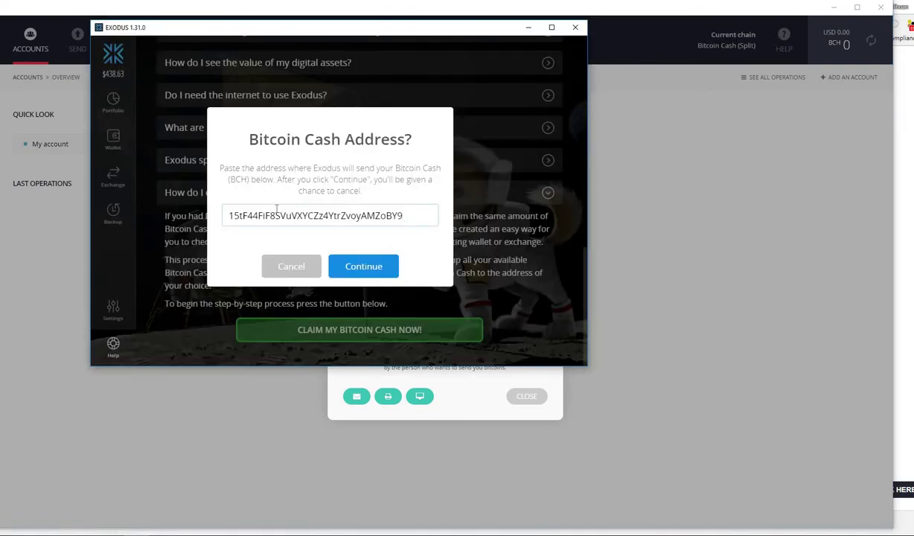
left_click(373, 274)
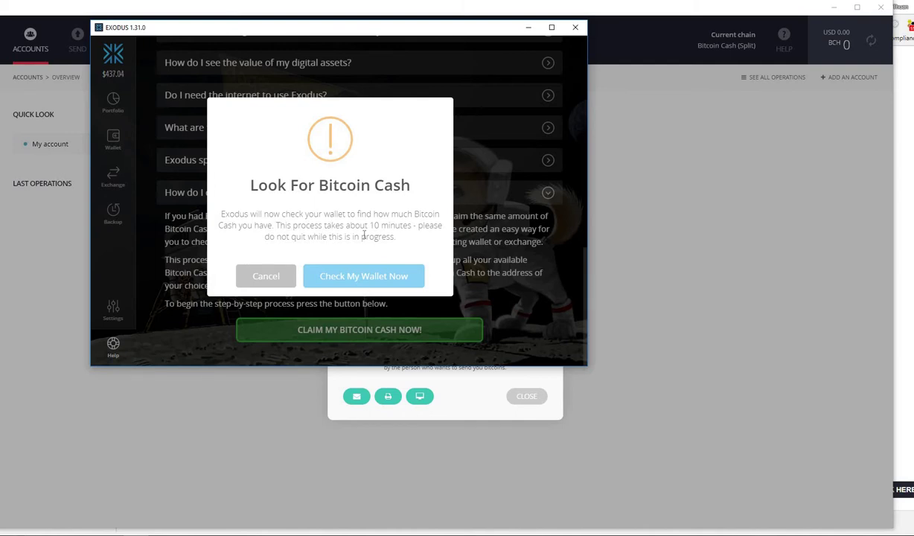
- Bring the Bitcoin Cash claim article's Step 3 instructions back on screen
left_click(350, 271)
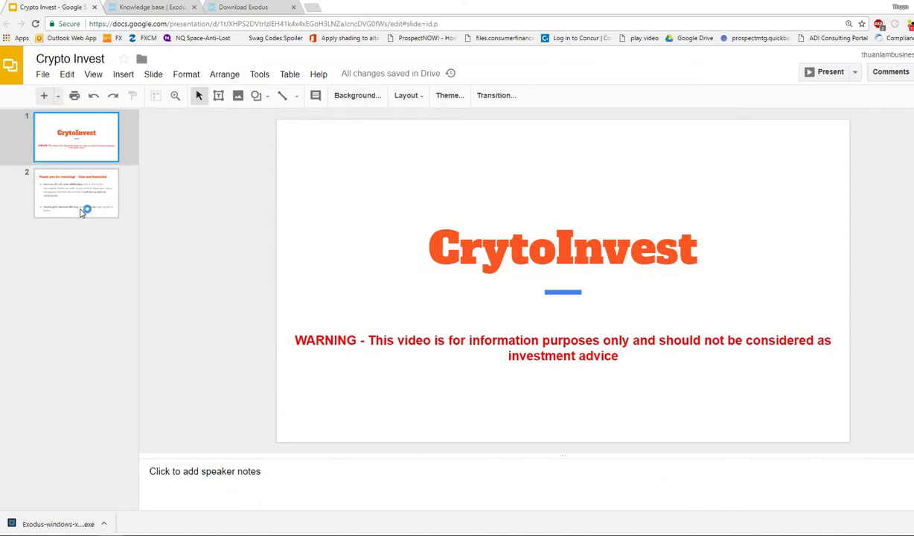
left_click(103, 202)
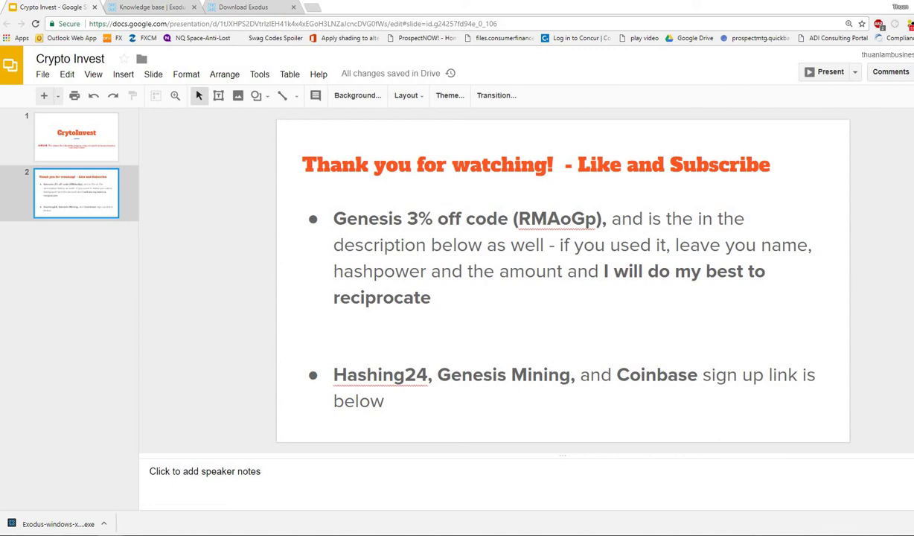
- Review the irreversible 0.46288125 BCH transfer and its 0.0031128 BCH fee, then confirm sending to Ledger
key("alt+Tab")
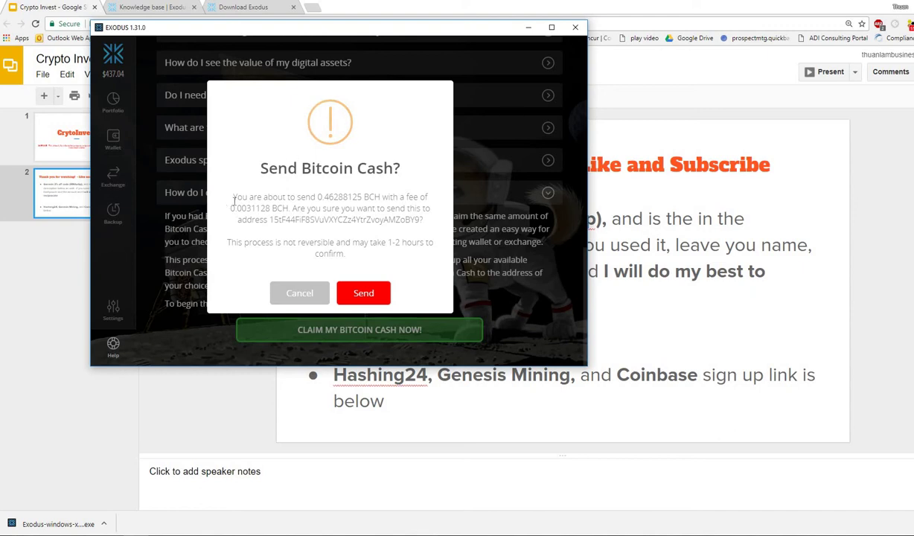
left_click_drag(233, 198, 366, 196)
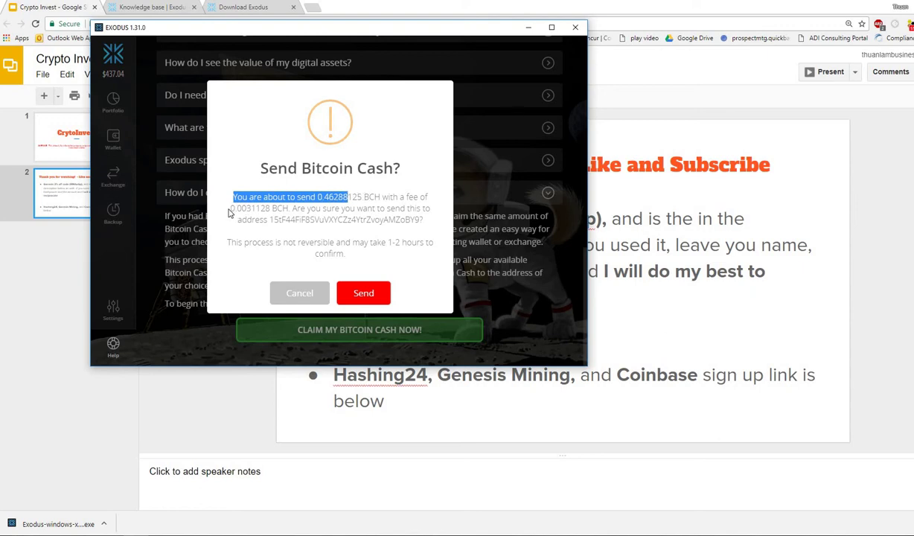
left_click_drag(230, 209, 424, 220)
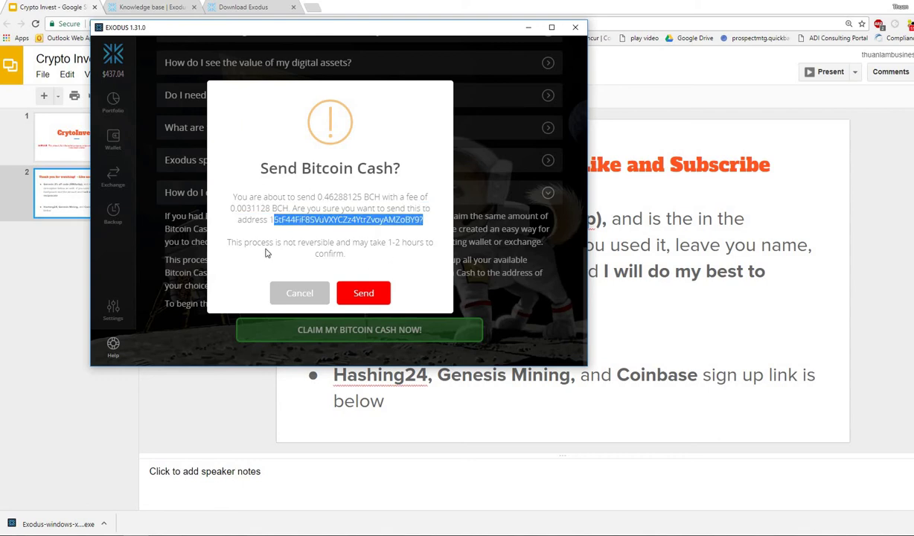
left_click_drag(276, 242, 305, 243)
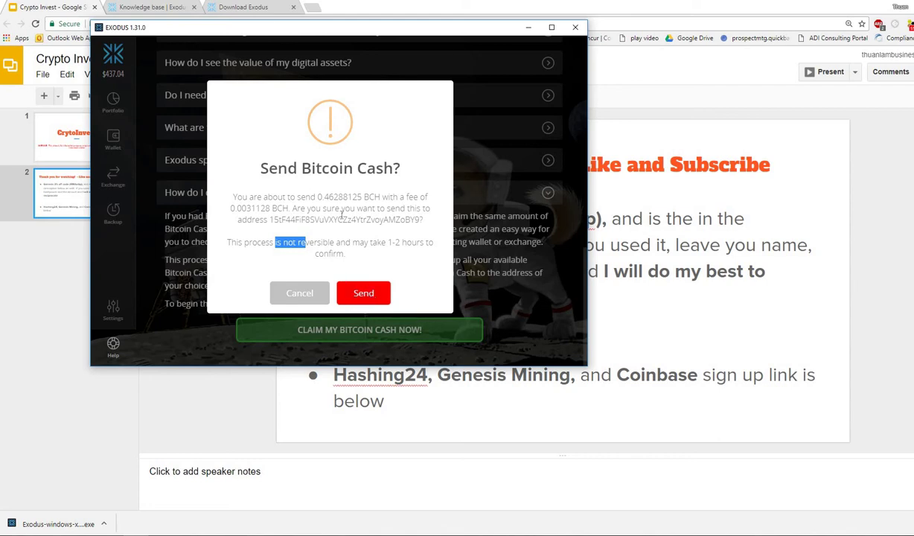
left_click_drag(317, 197, 422, 221)
left_click(318, 198)
left_click_drag(319, 198, 364, 197)
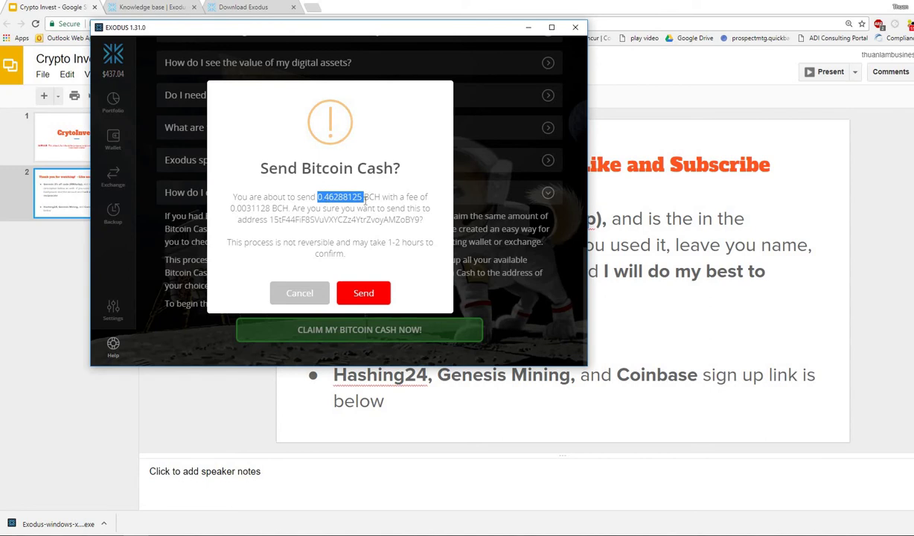
left_click(363, 290)
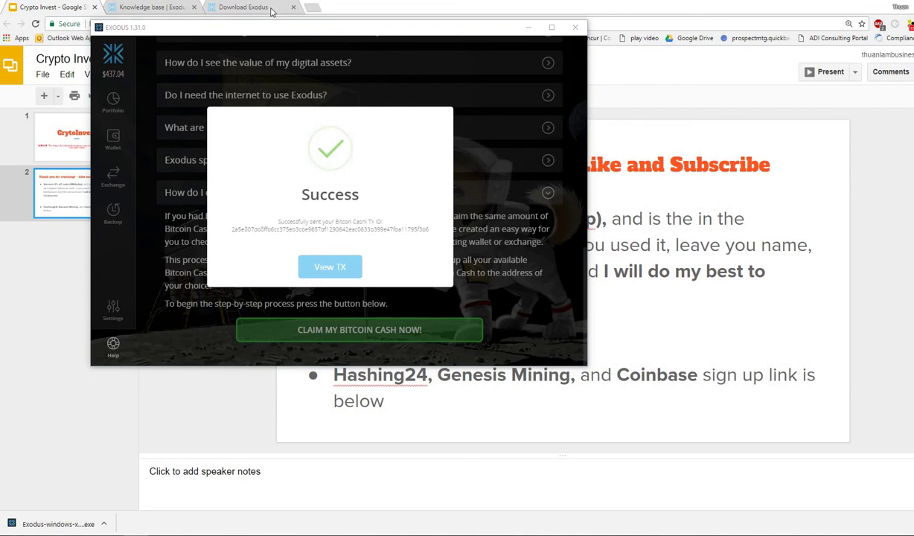
- Check the unconfirmed 0.46288125 BCC transaction on Blockdozer, then minimize the explorer
left_click(328, 270)
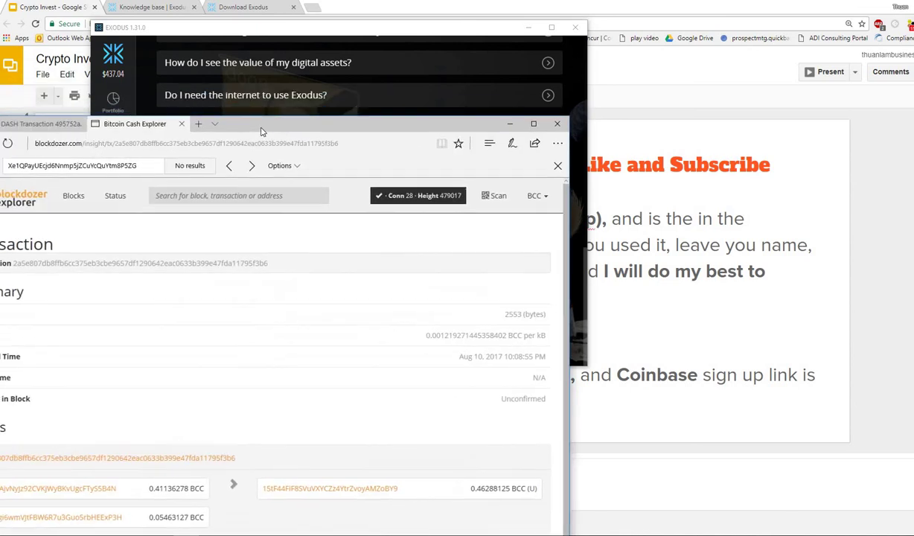
left_click_drag(253, 125, 474, 50)
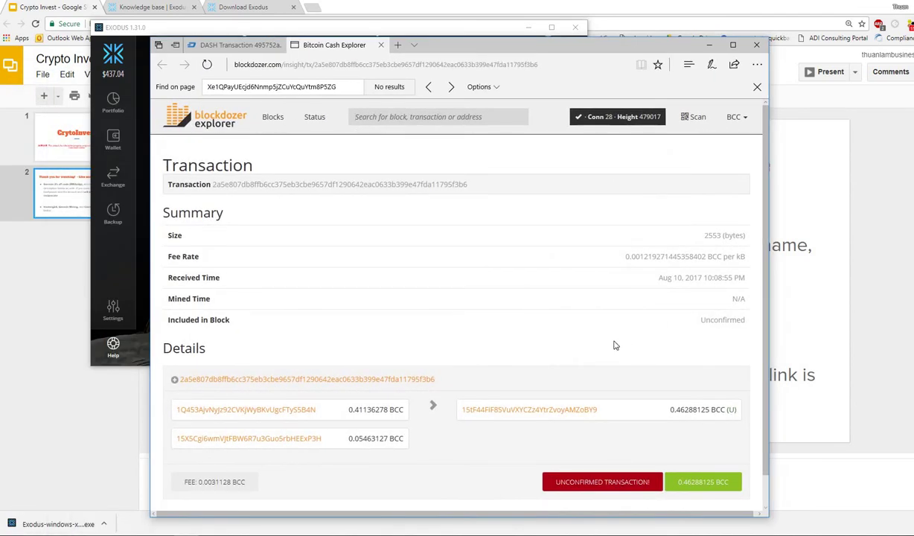
scroll(566, 331, "down", 2)
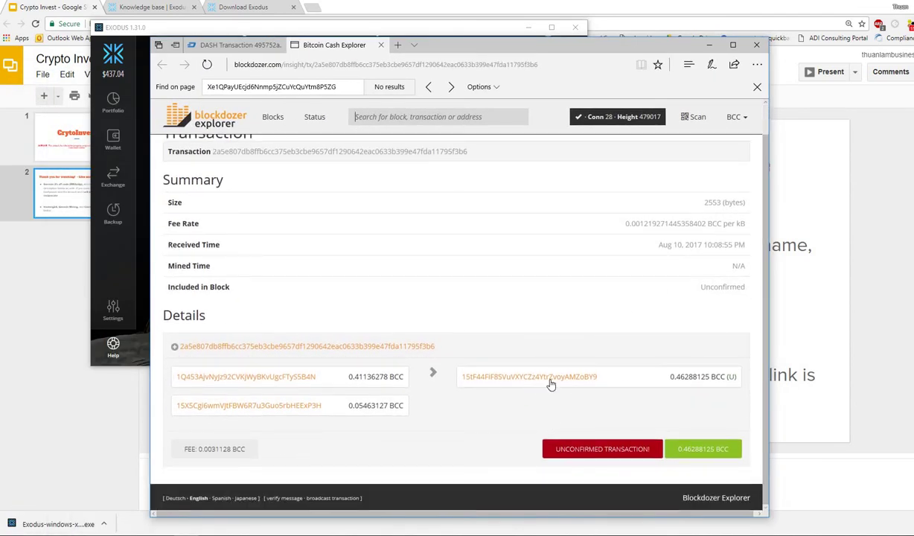
left_click(709, 45)
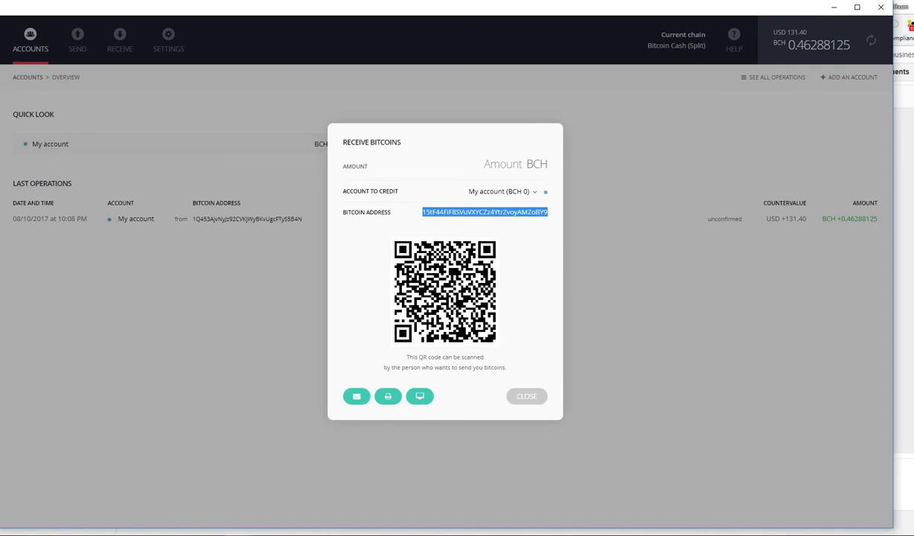
- Inspect the unconfirmed +0.46288125 BCH (USD 131.40) incoming operation's details, then return to the overview
left_click(523, 395)
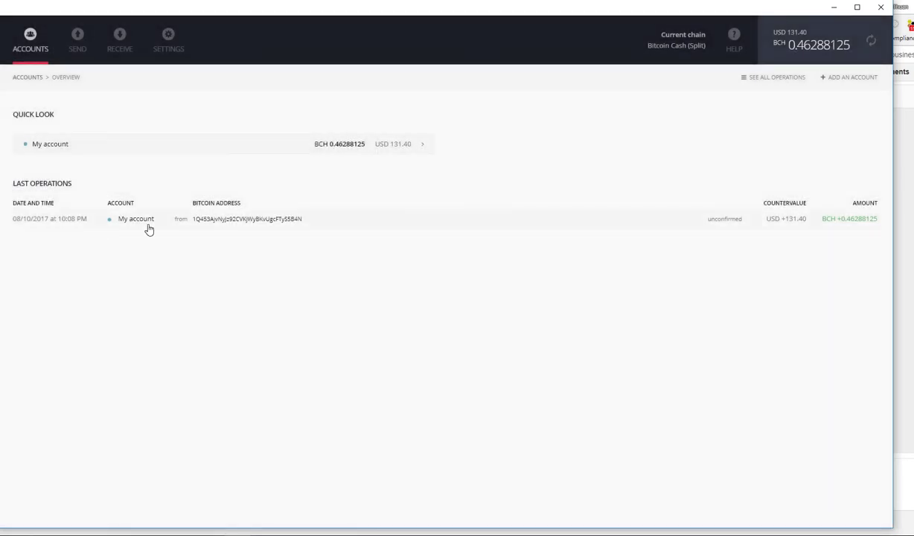
left_click_drag(149, 229, 364, 221)
left_click(395, 230)
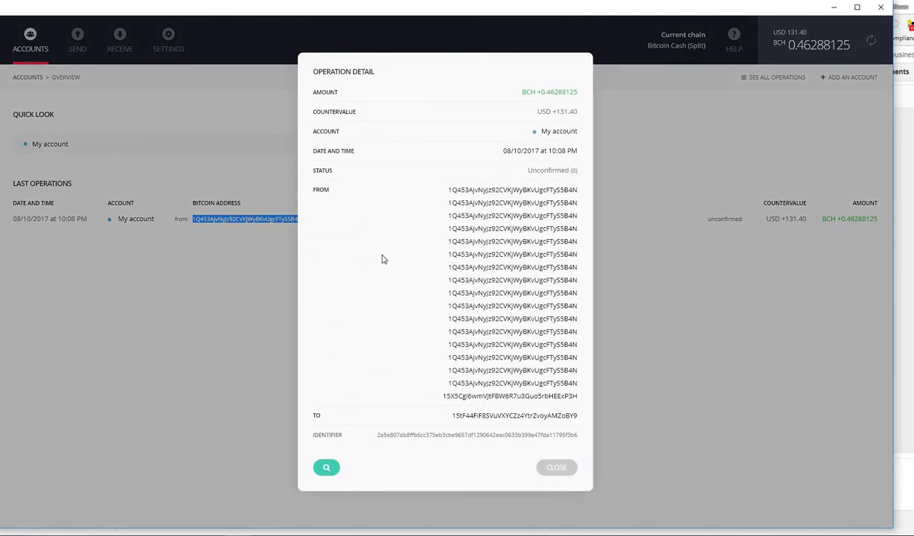
left_click(200, 352)
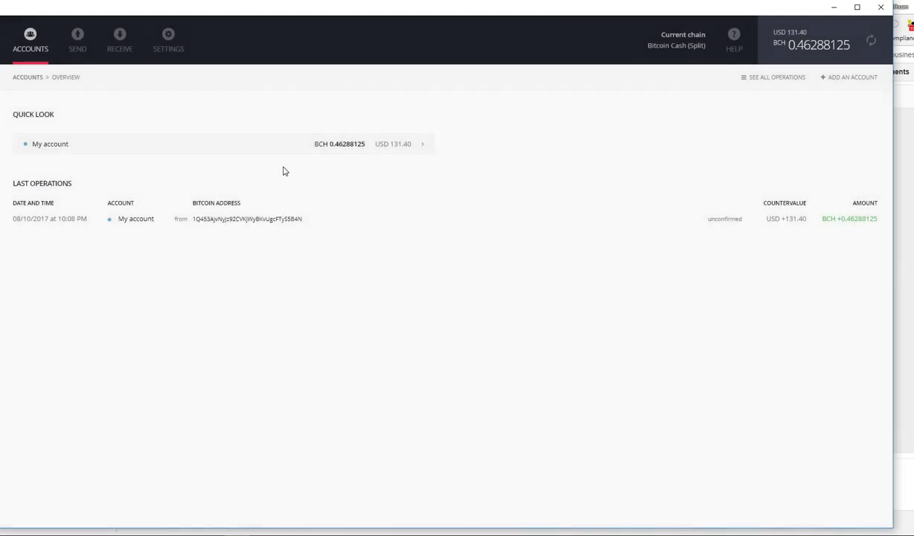